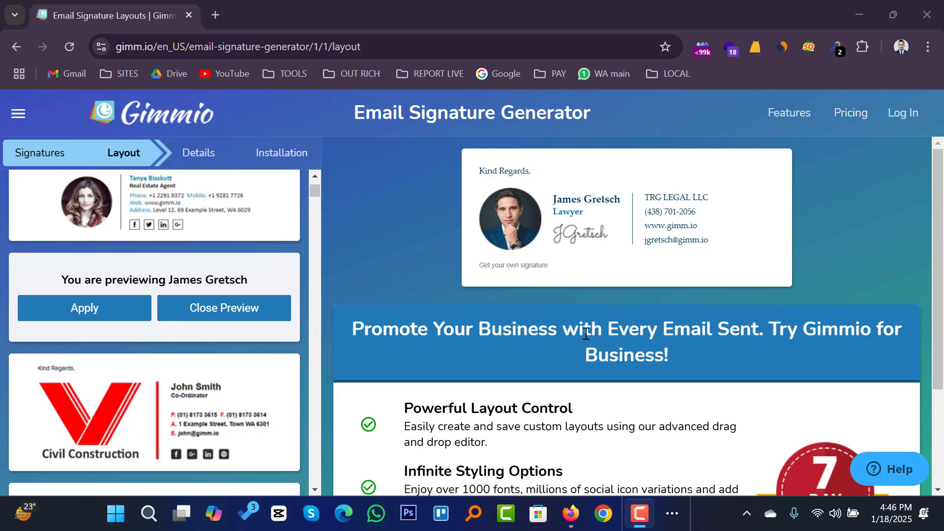
Step: Open Gimmio's free email signature generator from the search results and start a new signature
mouse_move(492, 278)
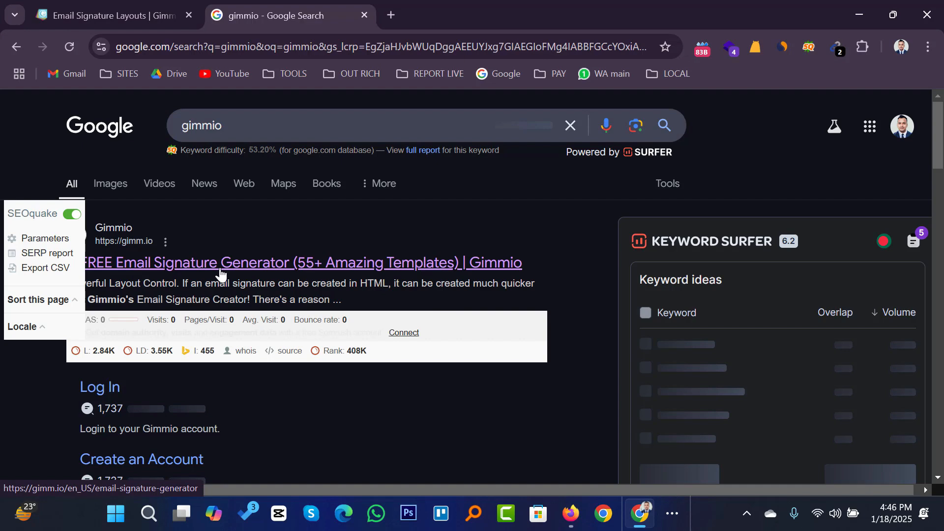
left_click(384, 260)
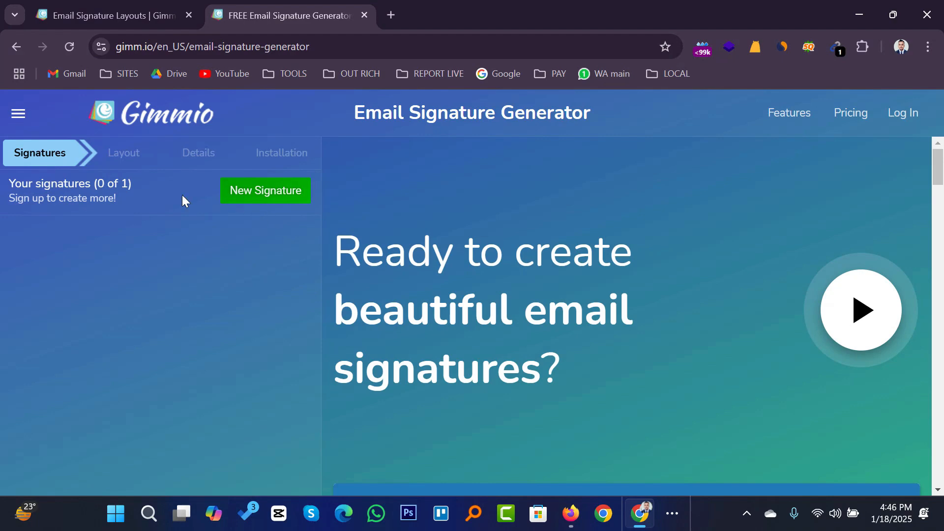
left_click(240, 192)
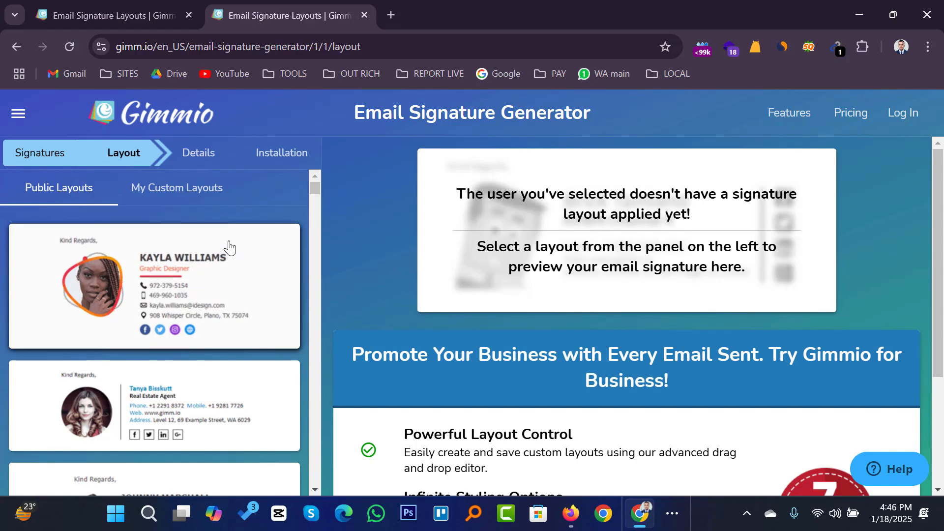
Step: Browse the public layouts, preview the "Design Team" one with the circular portrait and vertical divider, and apply it
scroll(199, 295, "down", 1)
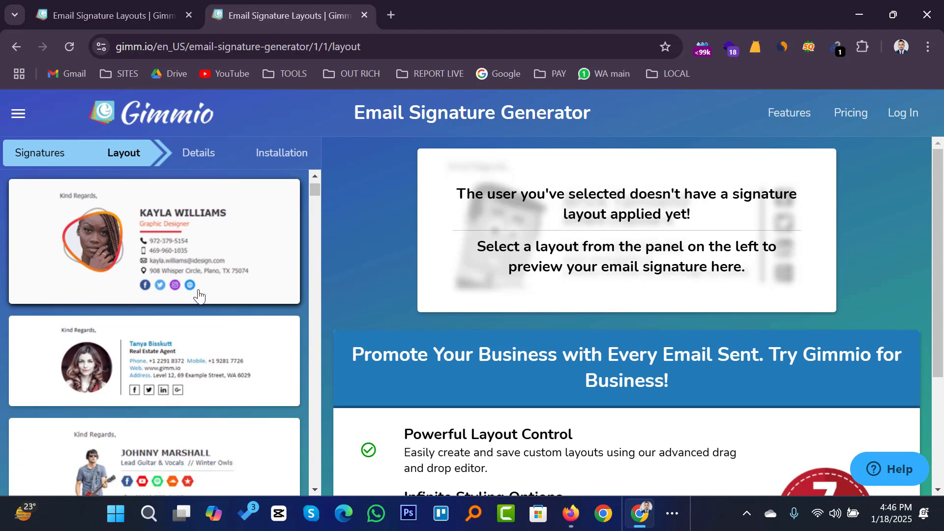
scroll(198, 295, "down", 8)
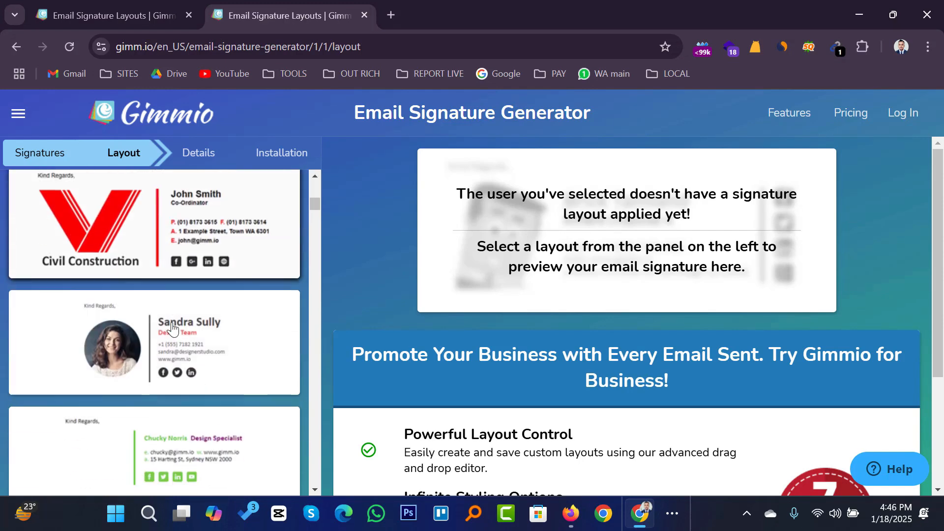
scroll(172, 329, "down", 5)
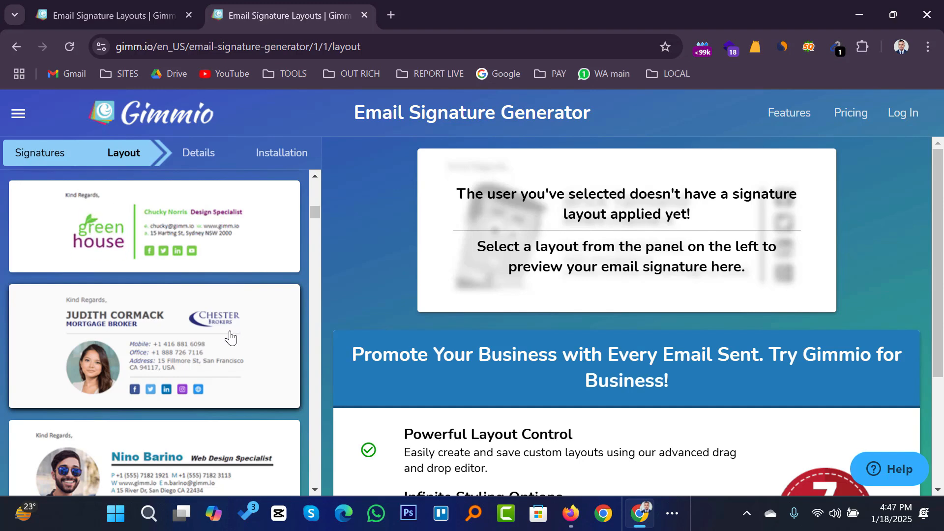
scroll(230, 336, "down", 1)
scroll(230, 336, "down", 9)
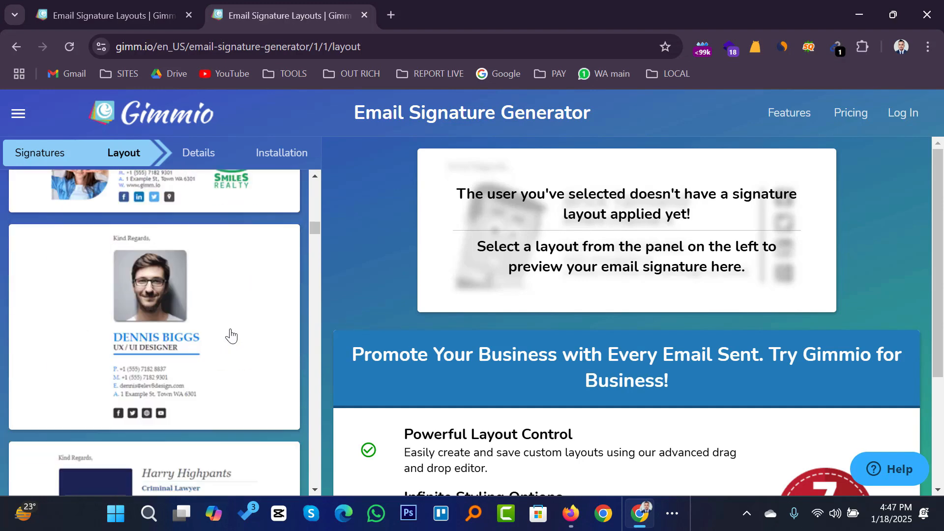
scroll(232, 337, "up", 7)
scroll(232, 336, "up", 7)
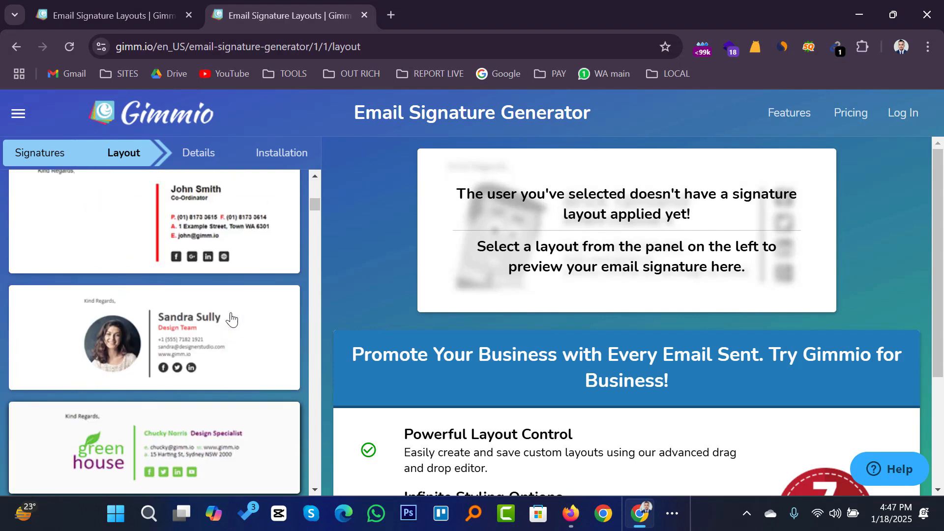
left_click(163, 324)
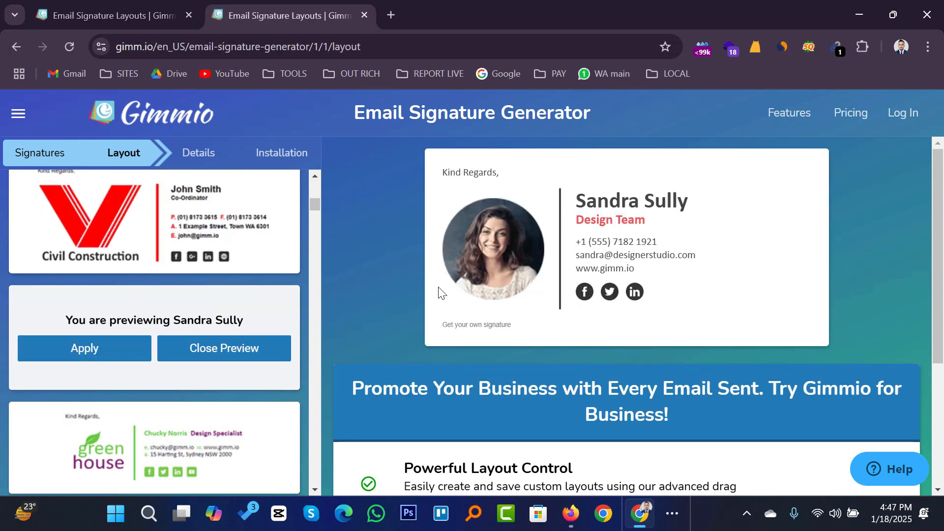
mouse_move(634, 231)
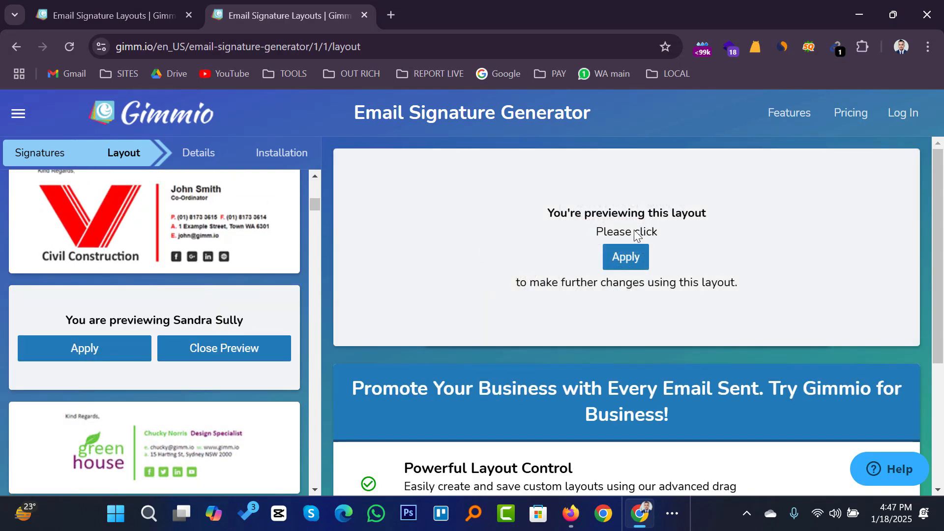
left_click(632, 269)
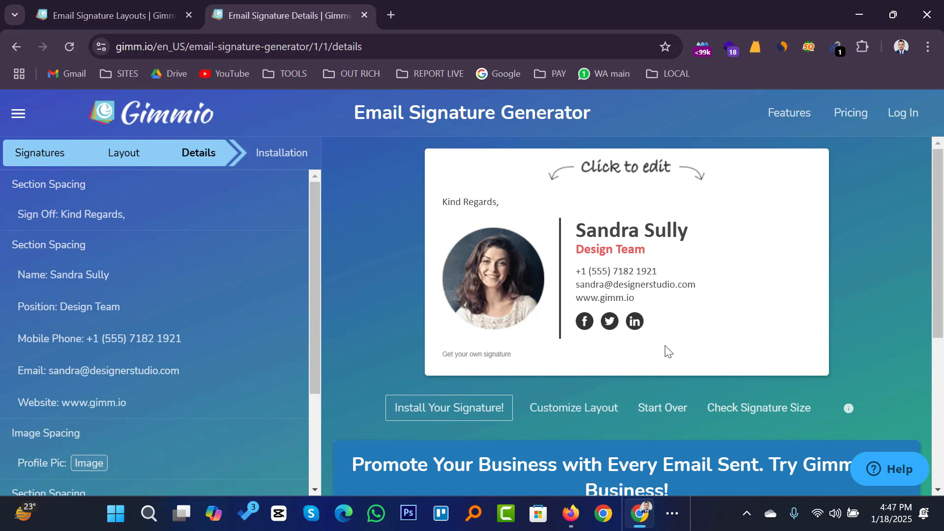
Step: Replace the sample name in the signature with the signature owner's full name
left_click(612, 228)
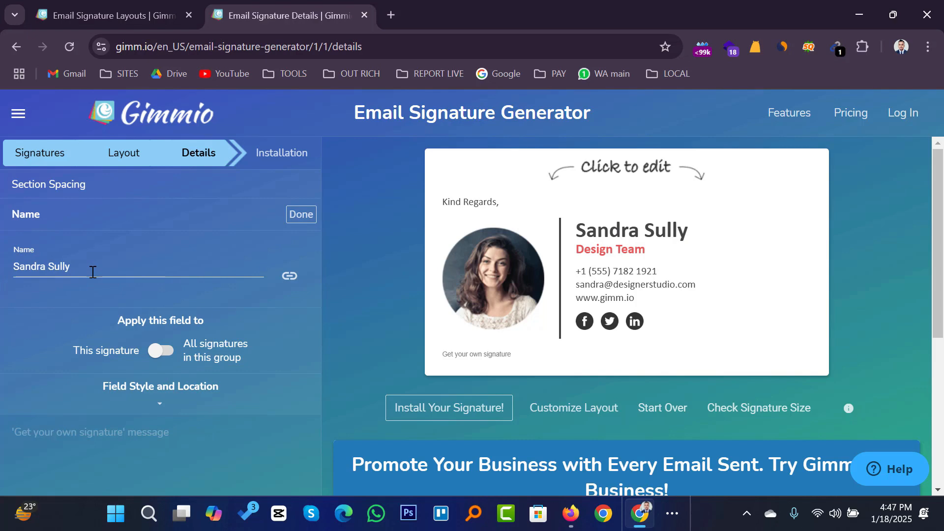
left_click_drag(93, 267, 6, 265)
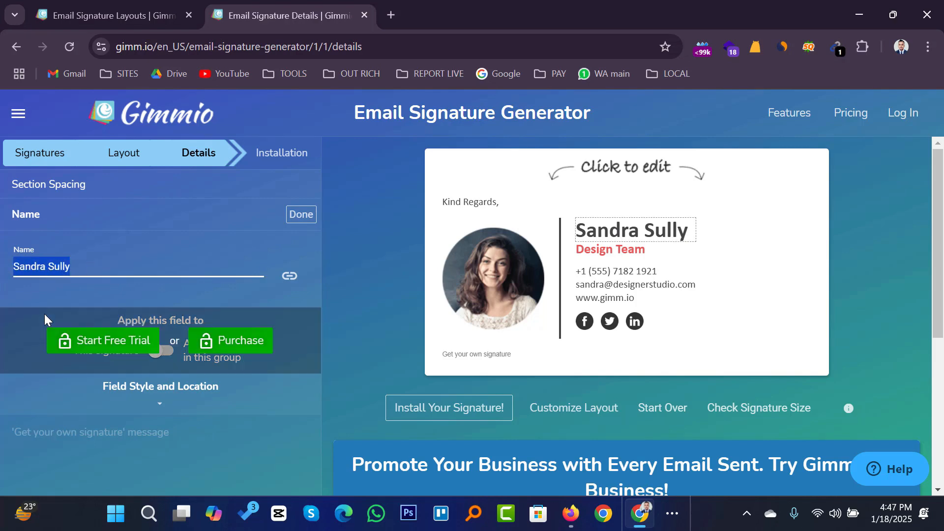
type("M")
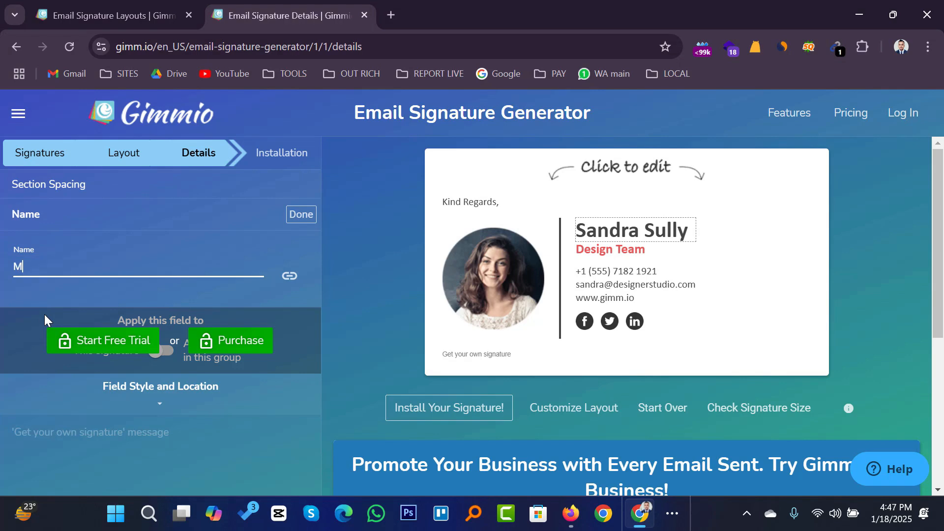
type("dd")
key("BackSpace")
key("BackSpace")
key("BackSpace")
type("D Al Amin")
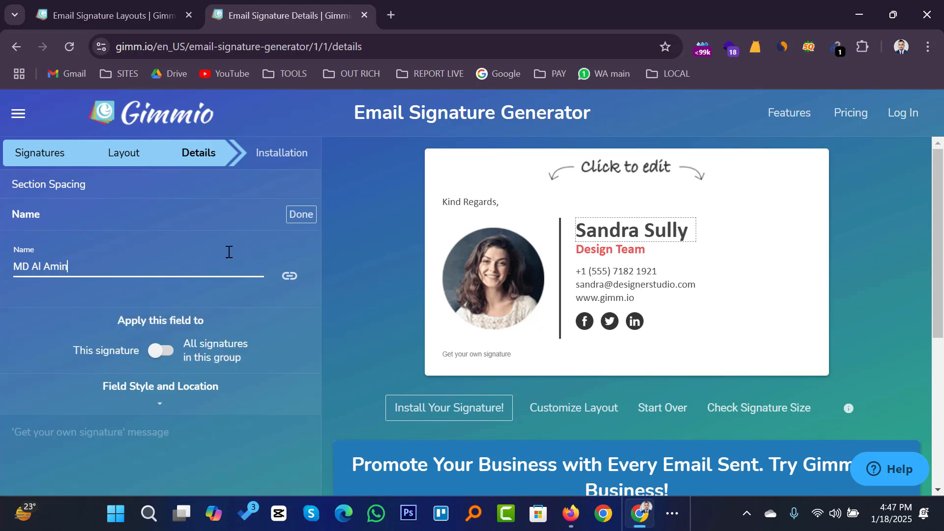
left_click(299, 217)
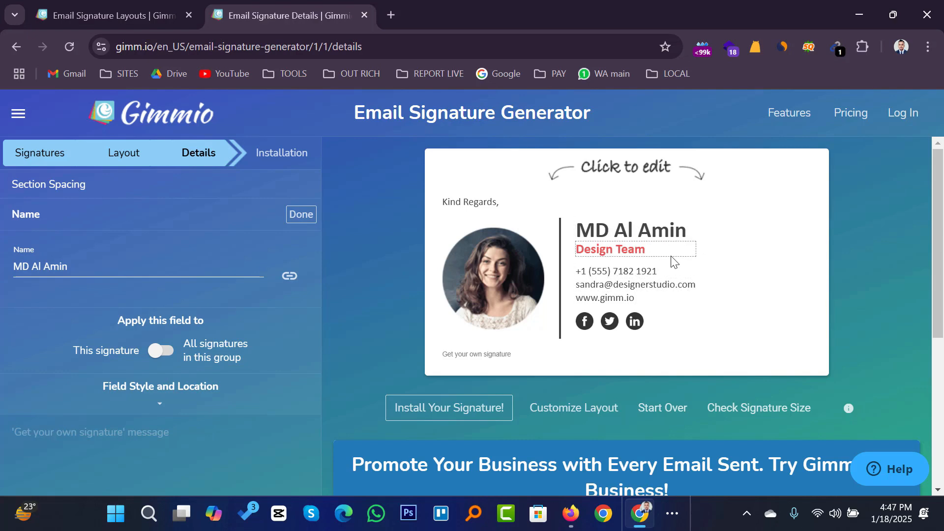
Step: Set the signature's position field to "Certified Digital Marketer"
left_click(605, 256)
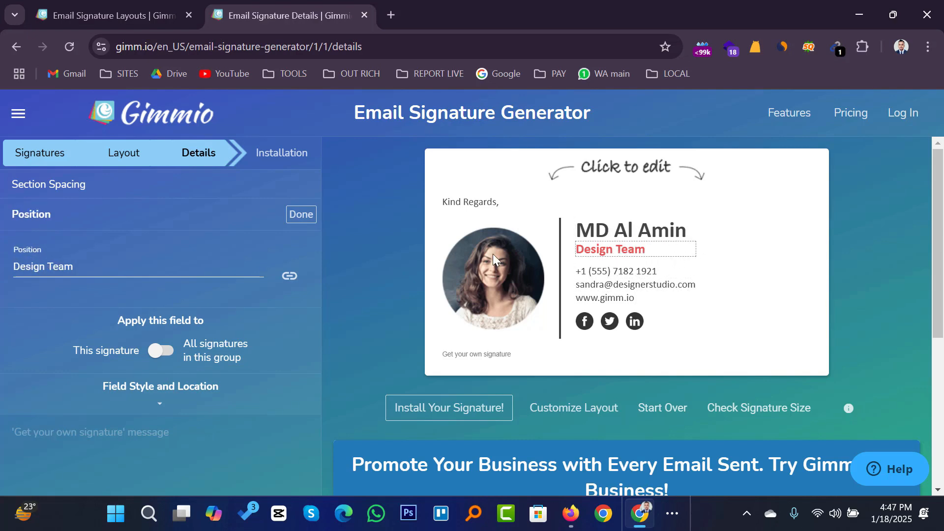
triple_click(102, 270)
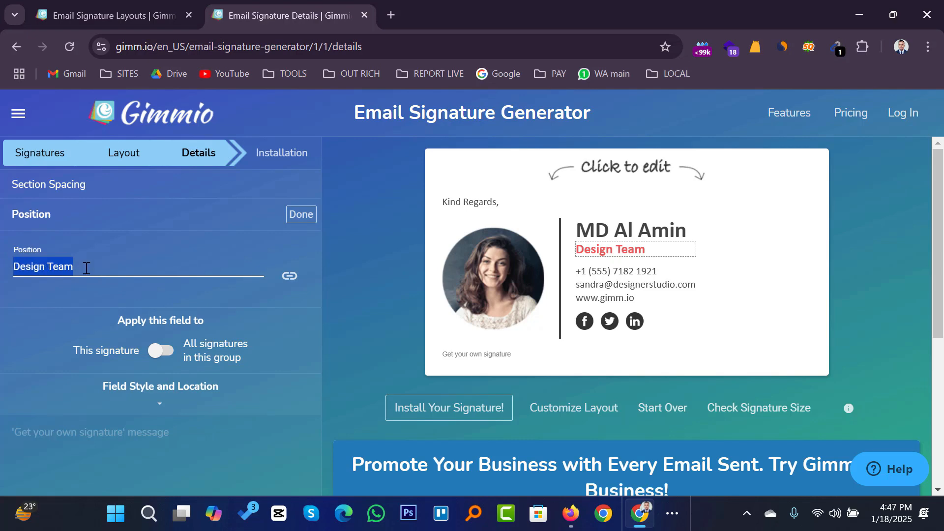
type("Cer")
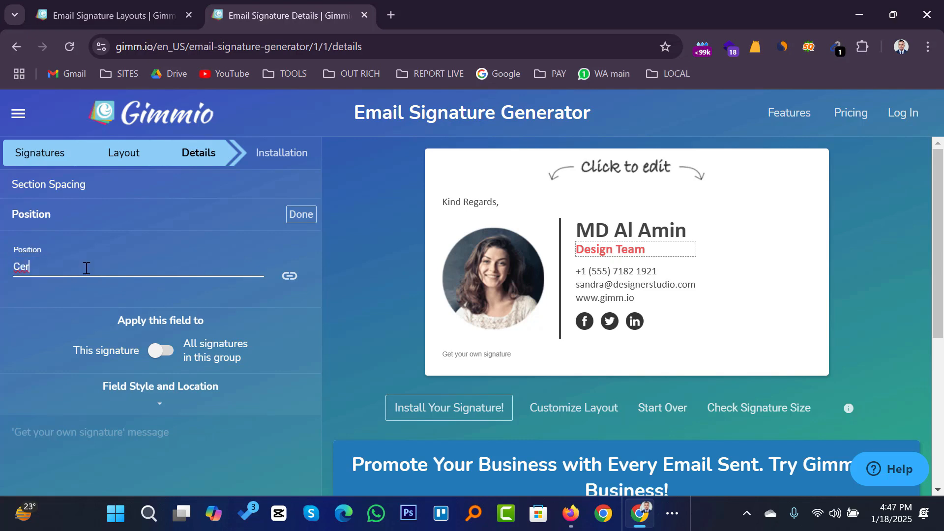
type("tified Digital Marketer")
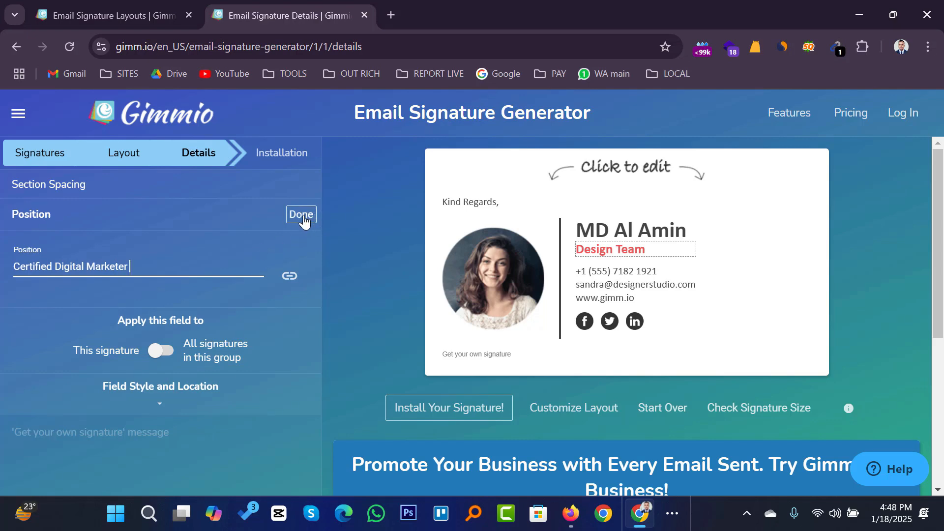
left_click(301, 215)
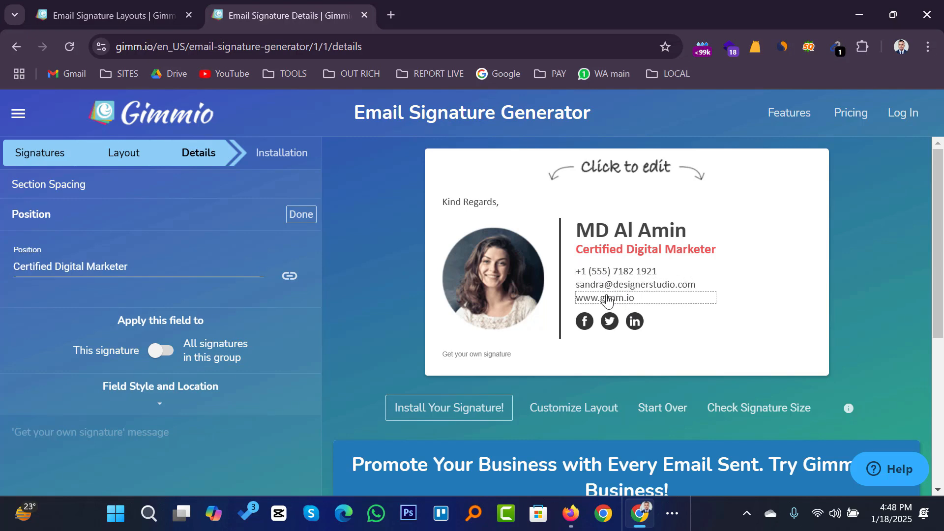
Step: Replace the sample website in the signature with the owner's personal website address
left_click(607, 298)
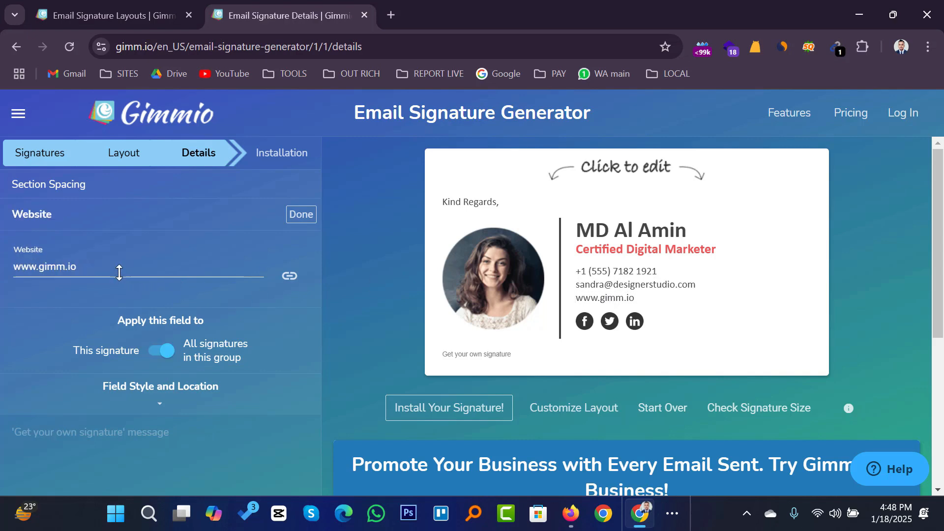
triple_click(108, 266)
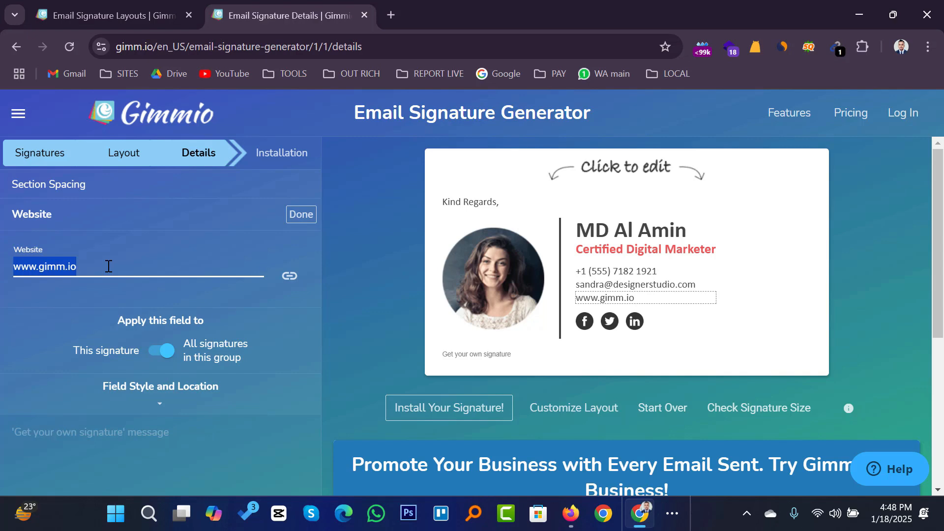
type("www")
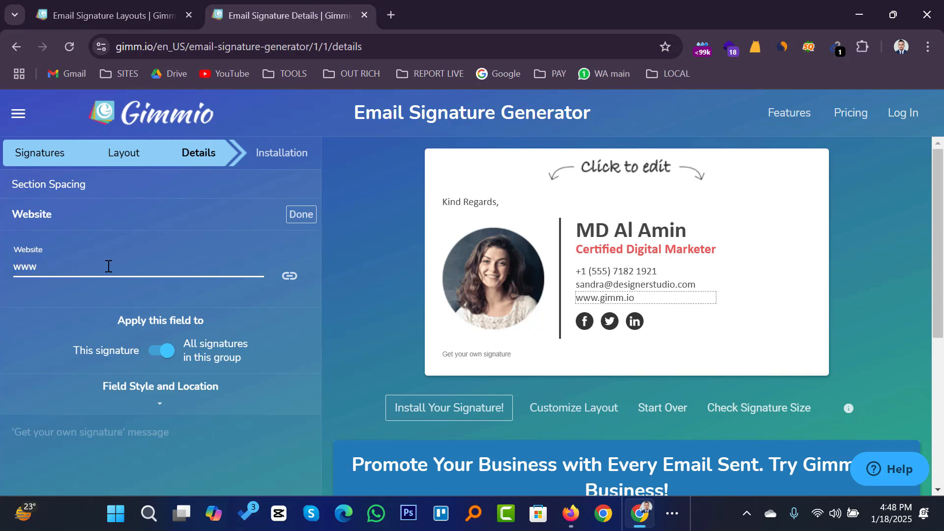
type(".mdalaminpro.com")
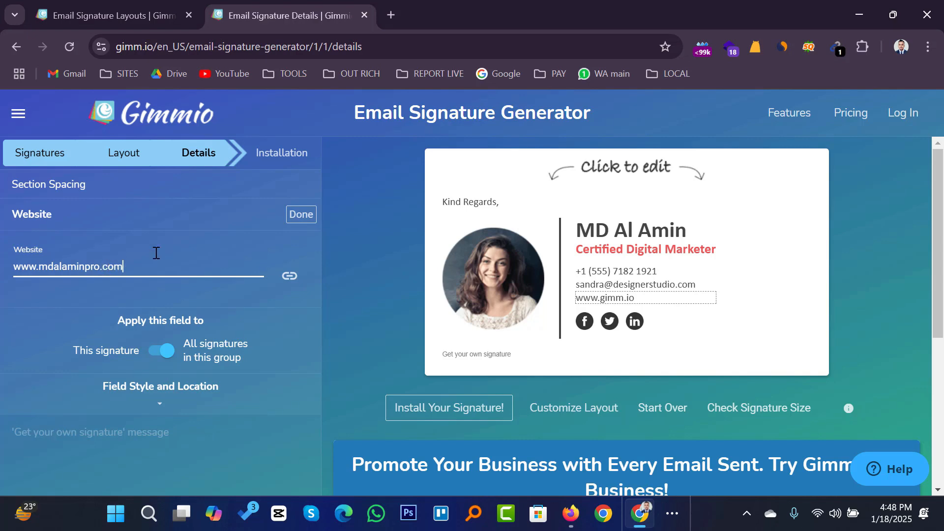
left_click(299, 220)
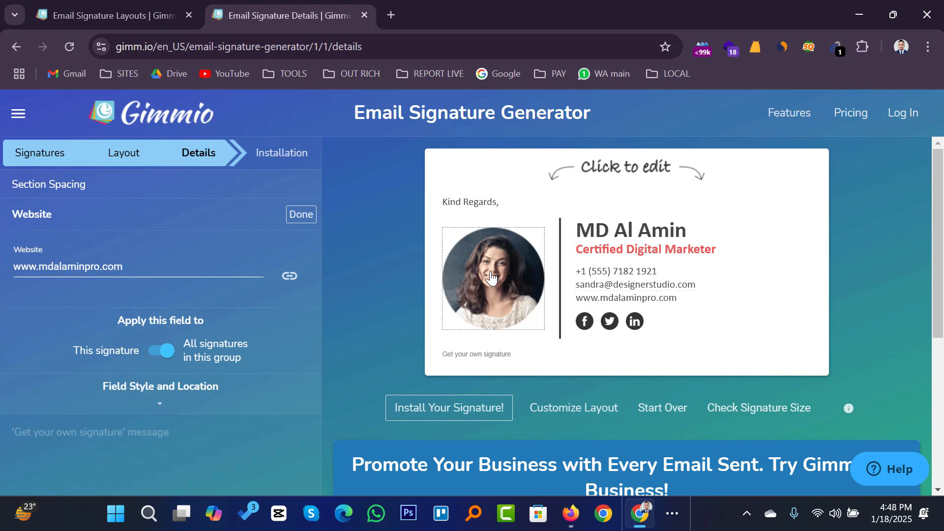
Step: Remove the example profile picture and upload the owner's portrait photo in its place, keeping the full image uncropped
left_click(490, 278)
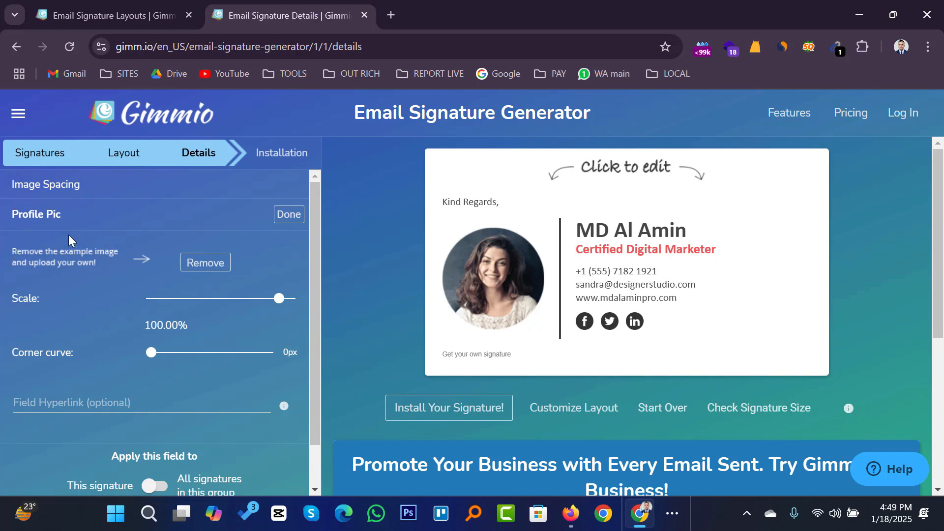
left_click(192, 265)
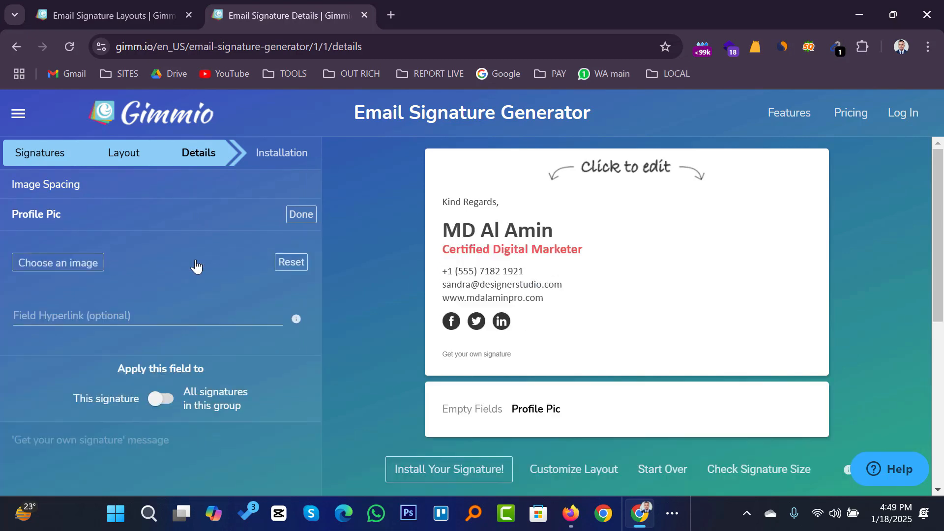
left_click(56, 265)
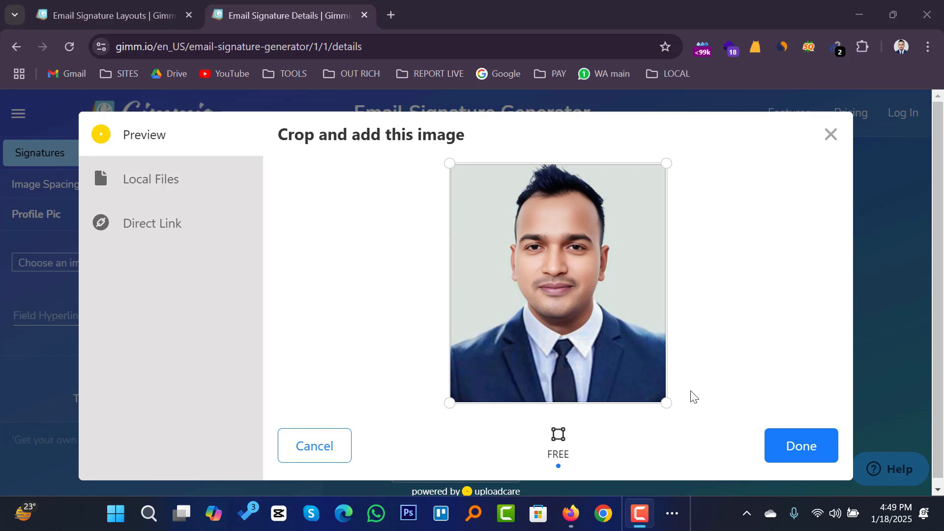
left_click(802, 457)
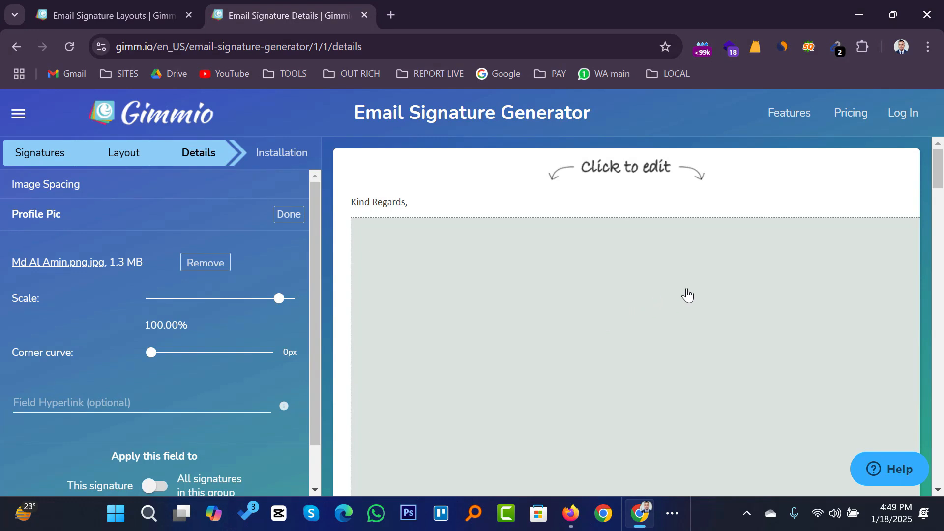
Step: Scale the uploaded profile picture down to 4.38% and finish editing it
scroll(685, 298, "down", 2)
scroll(685, 300, "down", 7)
scroll(687, 312, "up", 6)
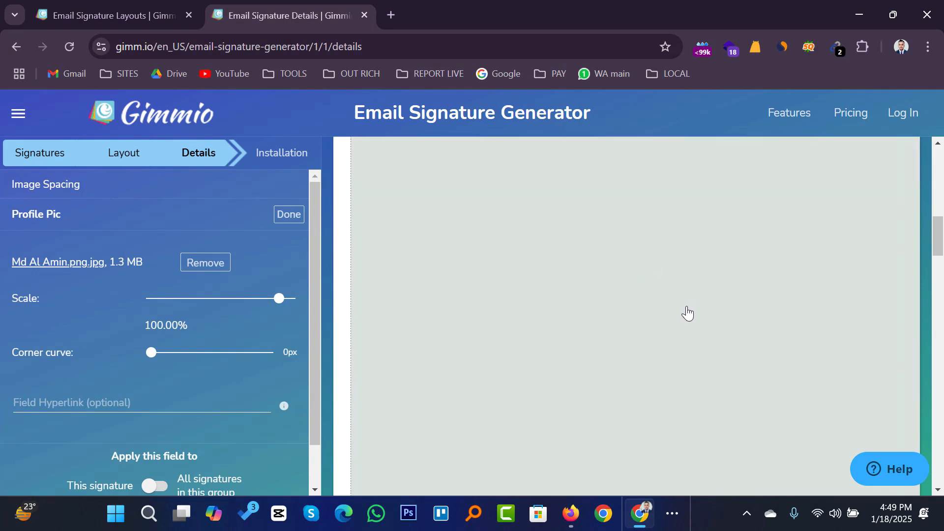
scroll(694, 317, "up", 3)
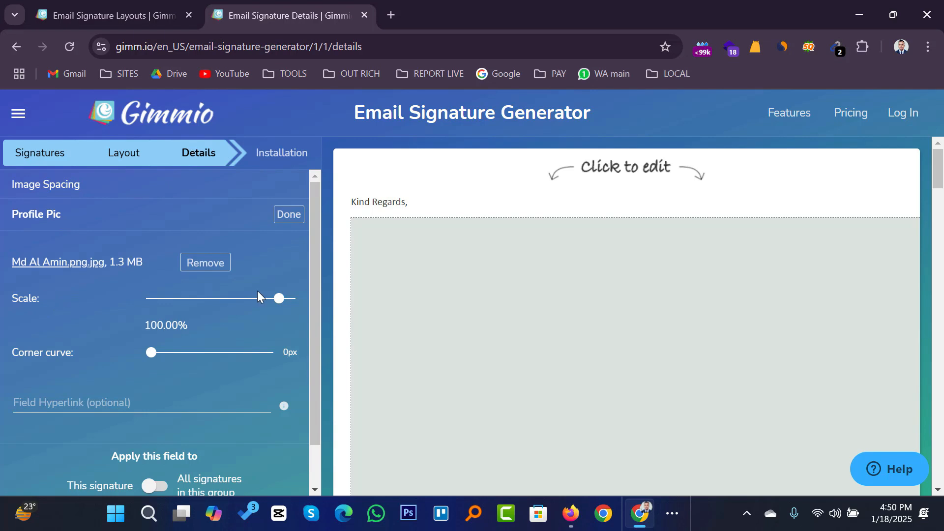
left_click_drag(271, 302, 173, 302)
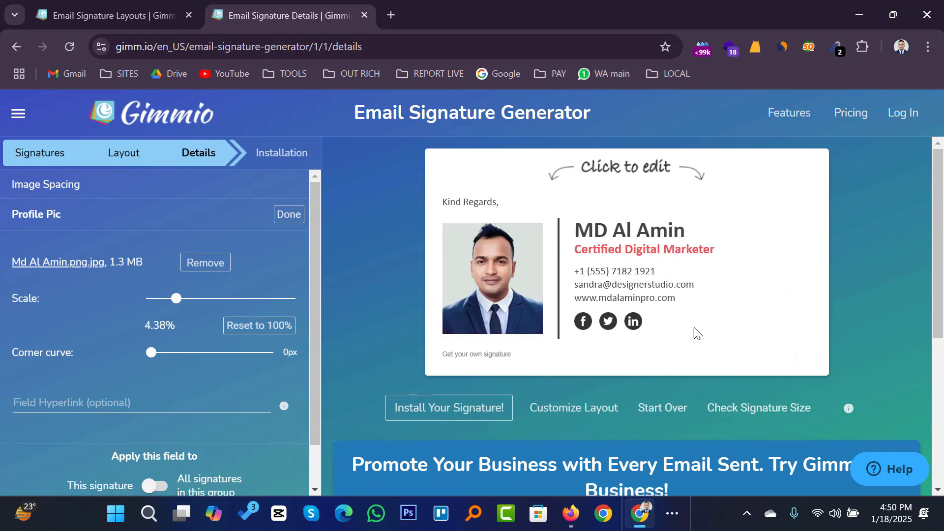
left_click(288, 214)
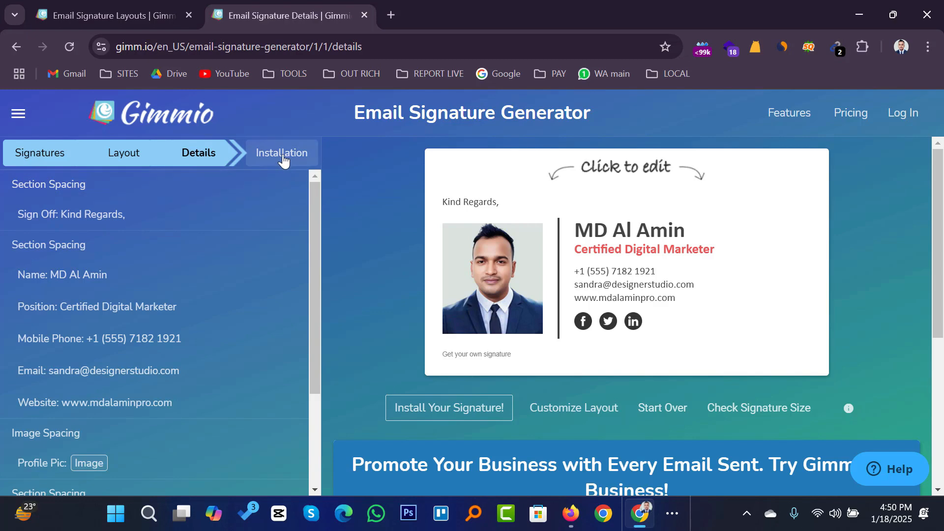
Step: Proceed to the installation stage and copy the finished signature
left_click(283, 157)
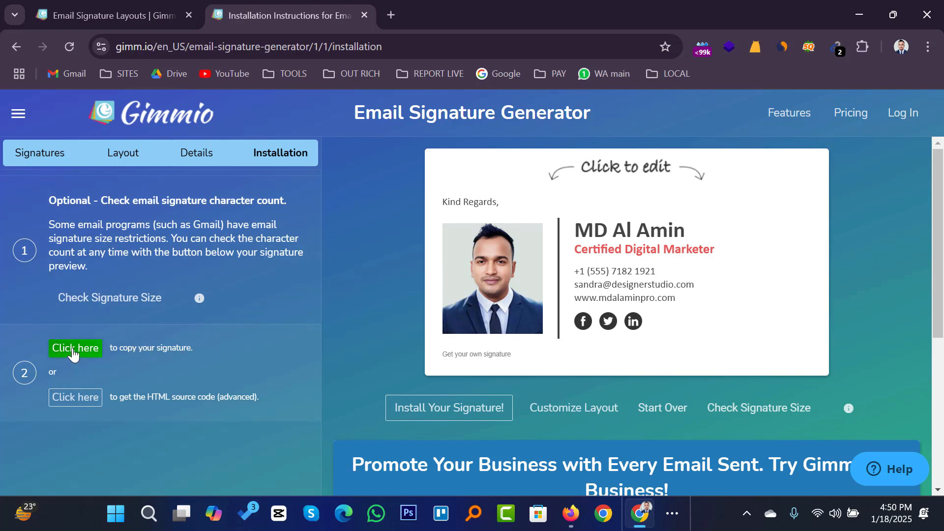
left_click(73, 350)
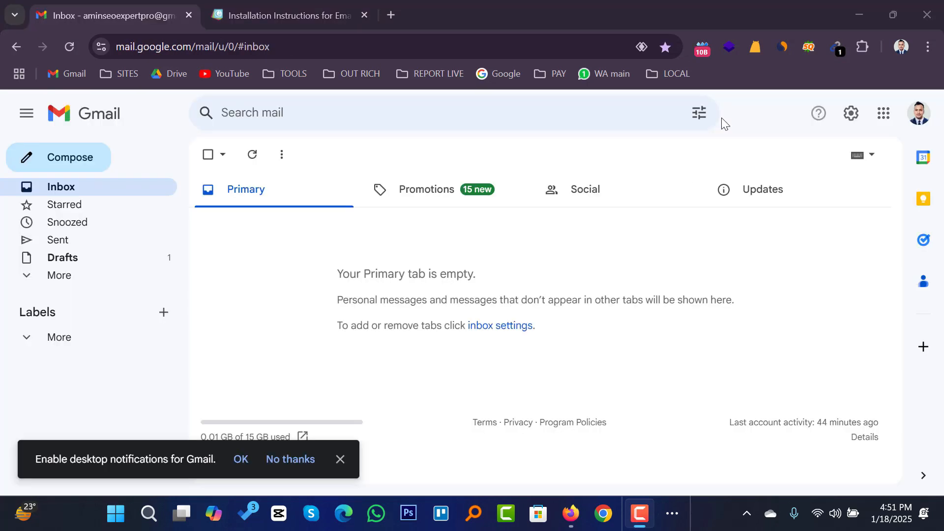
Step: Switch to Gmail, open its full settings and delete both existing signatures in the general Signature section
left_click(851, 115)
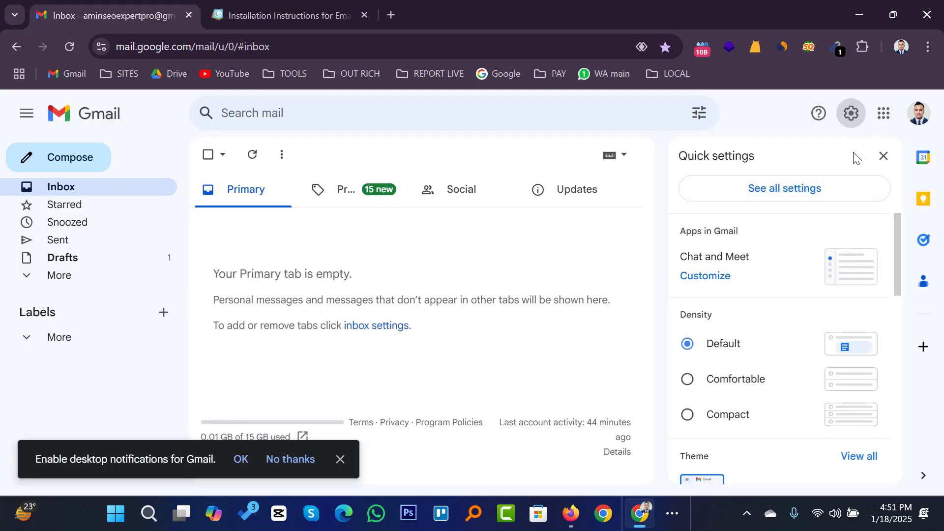
left_click(780, 190)
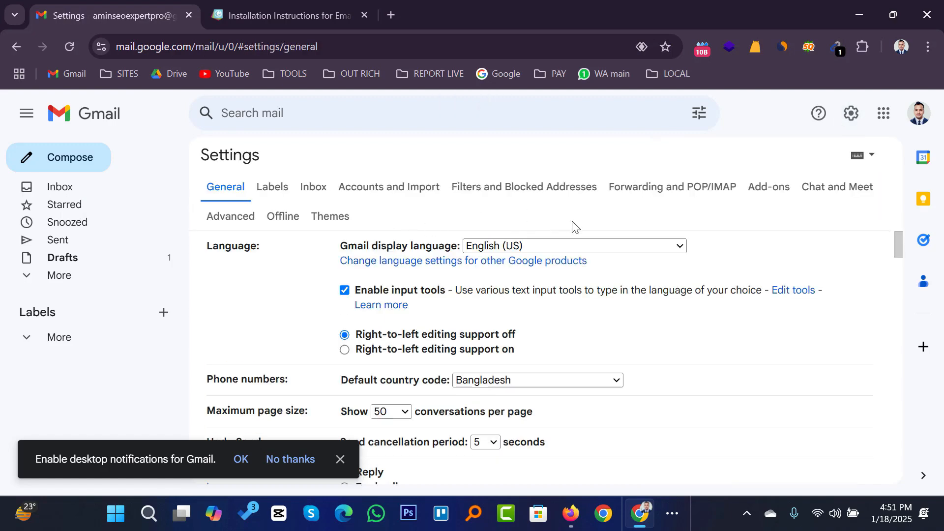
scroll(665, 300, "down", 20)
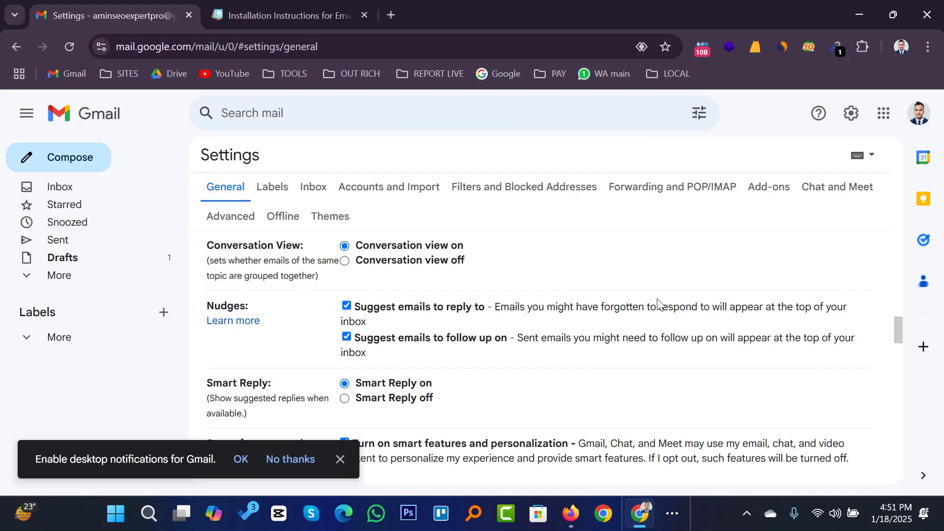
scroll(657, 299, "down", 15)
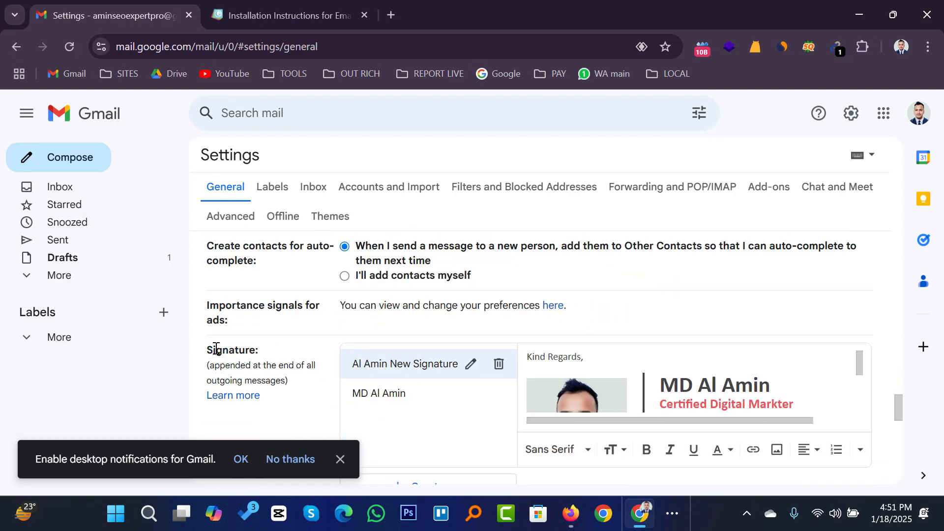
left_click_drag(205, 348, 268, 348)
left_click(682, 317)
left_click(498, 365)
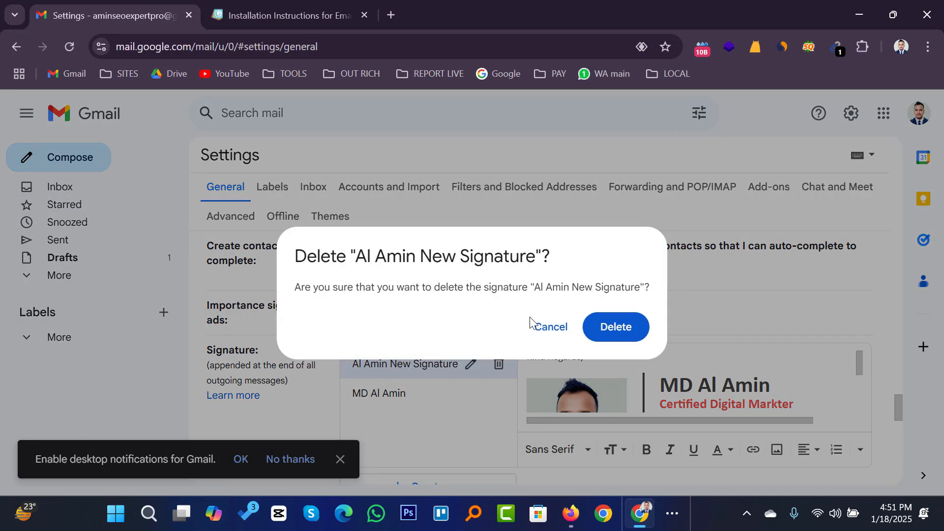
left_click(615, 327)
left_click(499, 365)
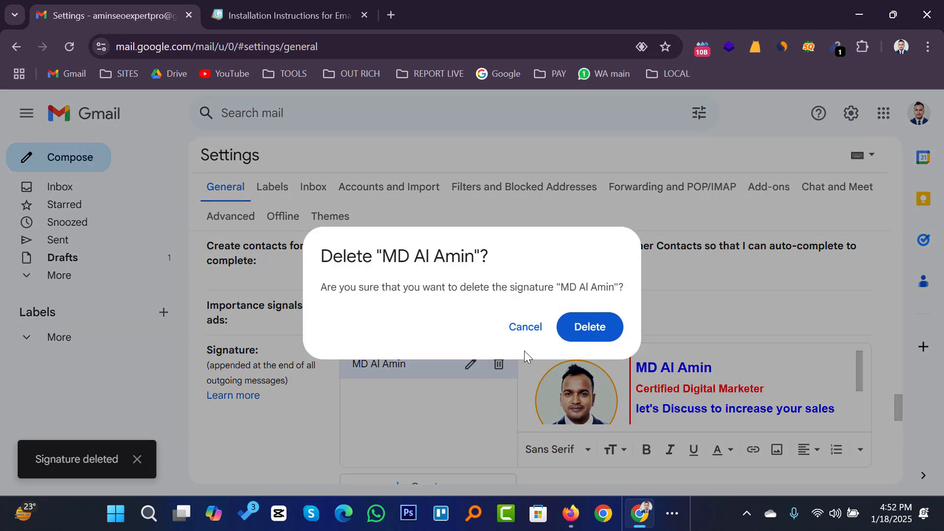
left_click(589, 326)
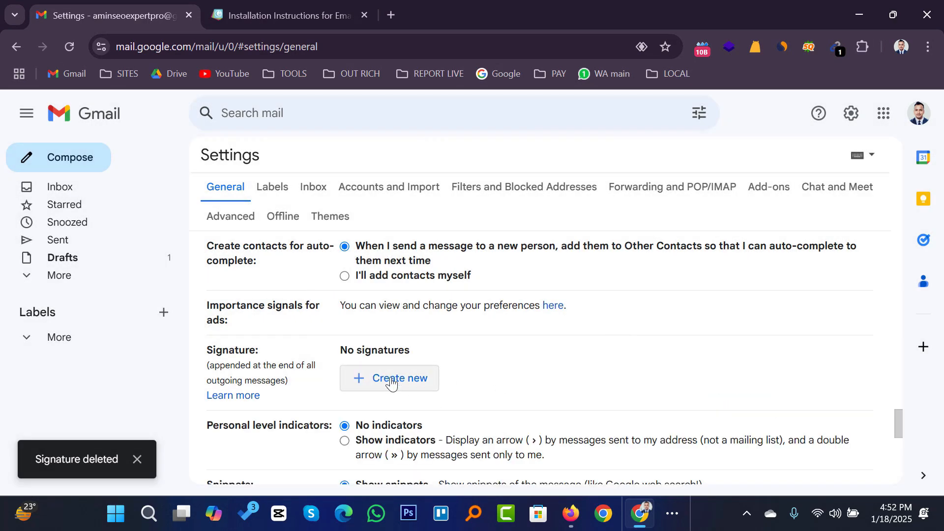
Step: Create a new signature named with the owner's full name and paste the copied Gimmio signature as its content
left_click(378, 387)
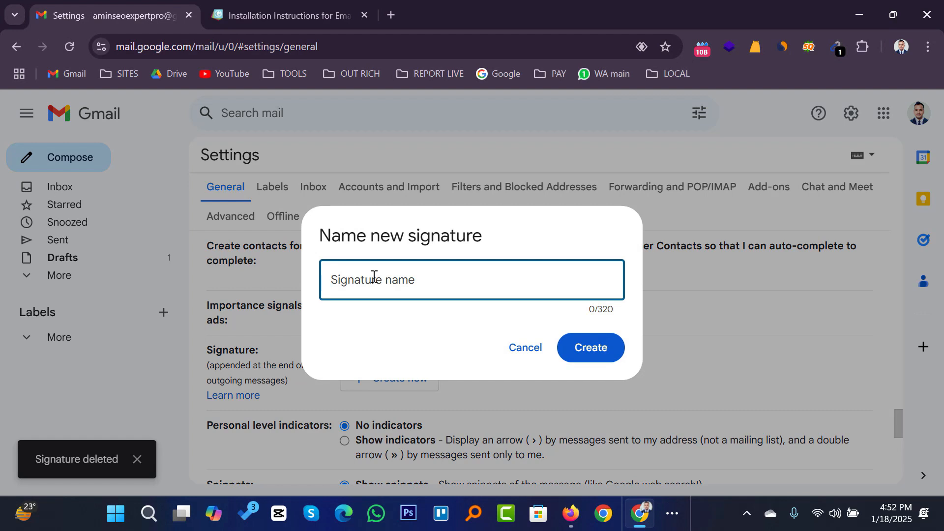
type("Md Al Amin")
left_click(587, 348)
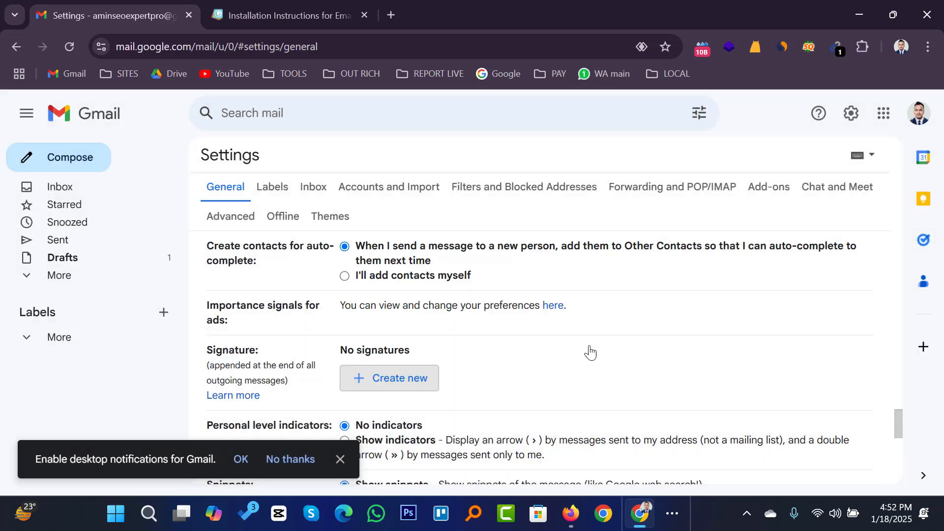
scroll(591, 352, "down", 3)
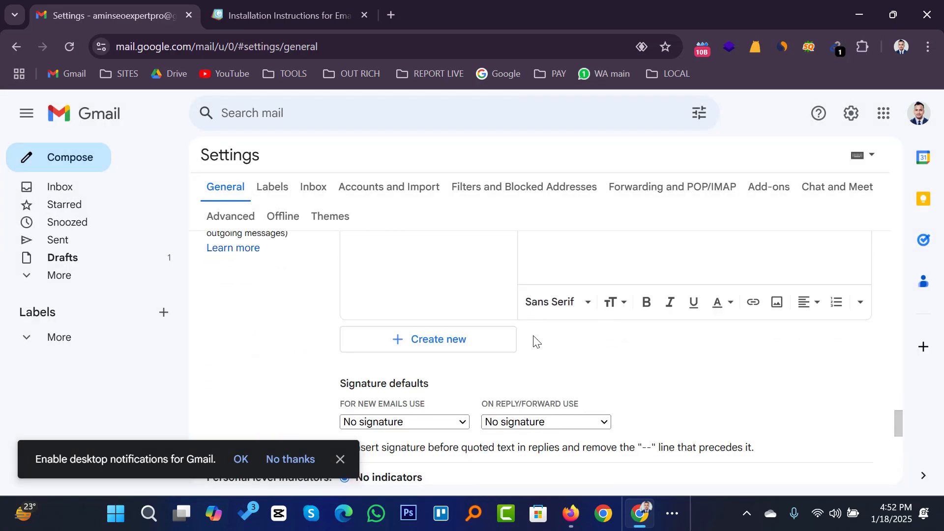
scroll(533, 339, "up", 3)
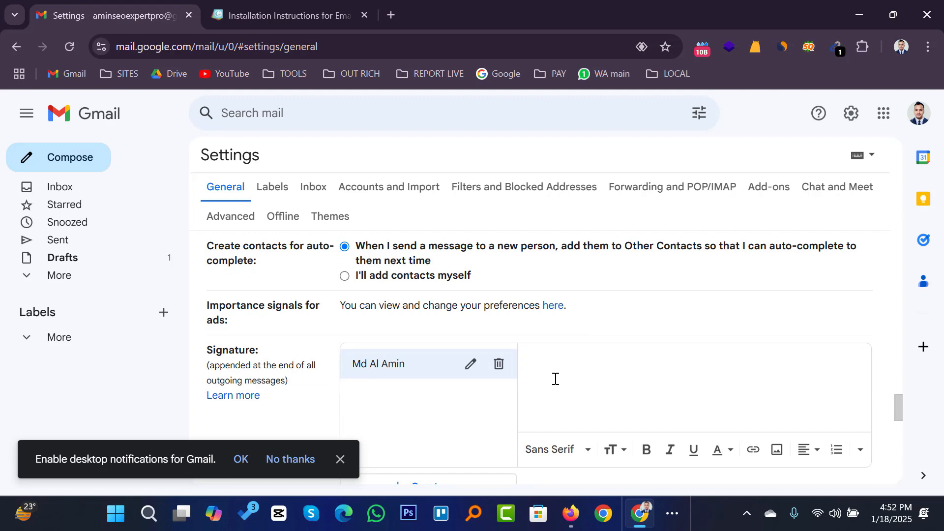
key("ctrl+v")
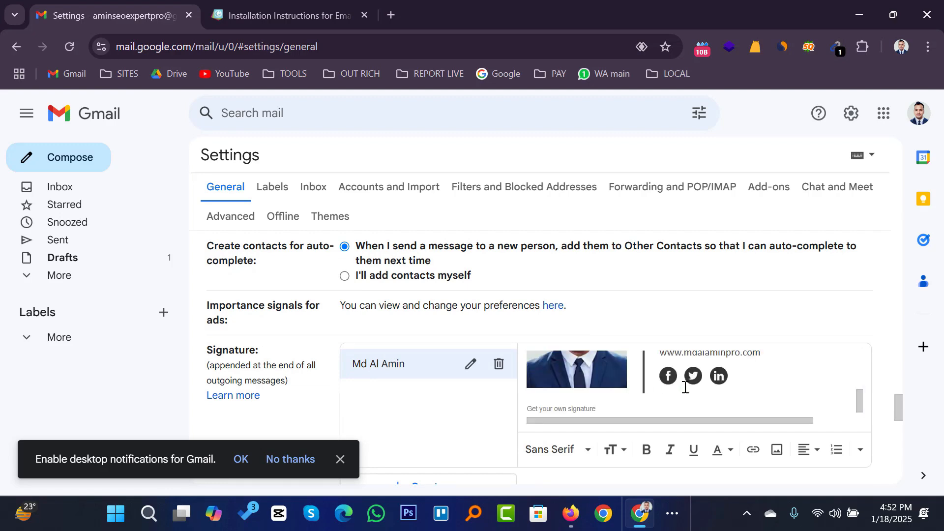
Step: Delete the "Get your own signature" line beneath the photo in the pasted signature
scroll(685, 387, "up", 5)
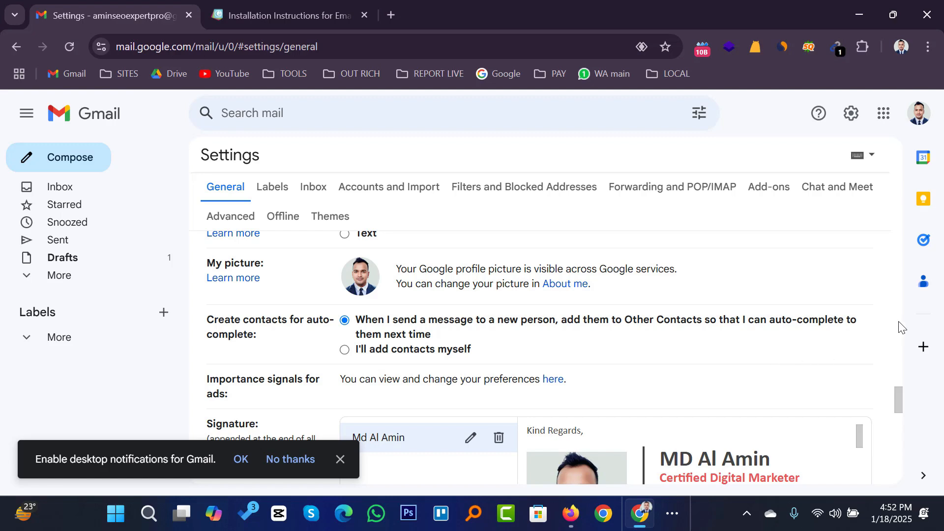
scroll(865, 334, "down", 3)
scroll(813, 301, "down", 2)
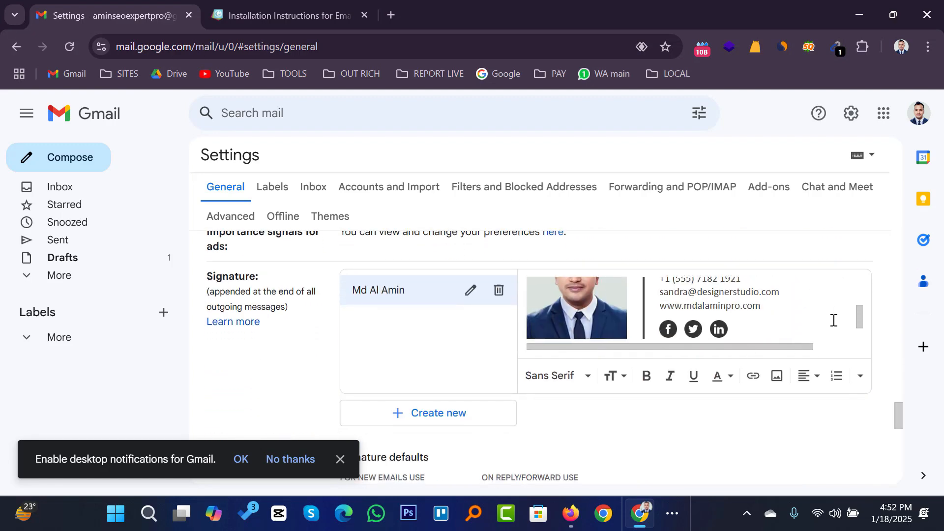
scroll(826, 317, "up", 3)
scroll(815, 313, "down", 5)
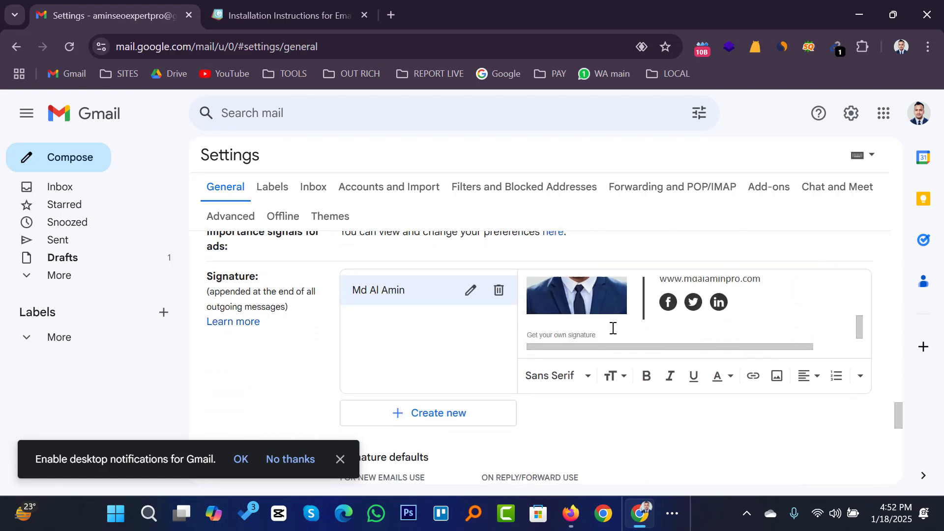
scroll(649, 320, "up", 3)
scroll(651, 318, "down", 4)
left_click_drag(611, 334, 523, 333)
mouse_move(609, 329)
left_mouse_down()
mouse_move(566, 336)
mouse_move(596, 332)
left_mouse_up()
key("BackSpace")
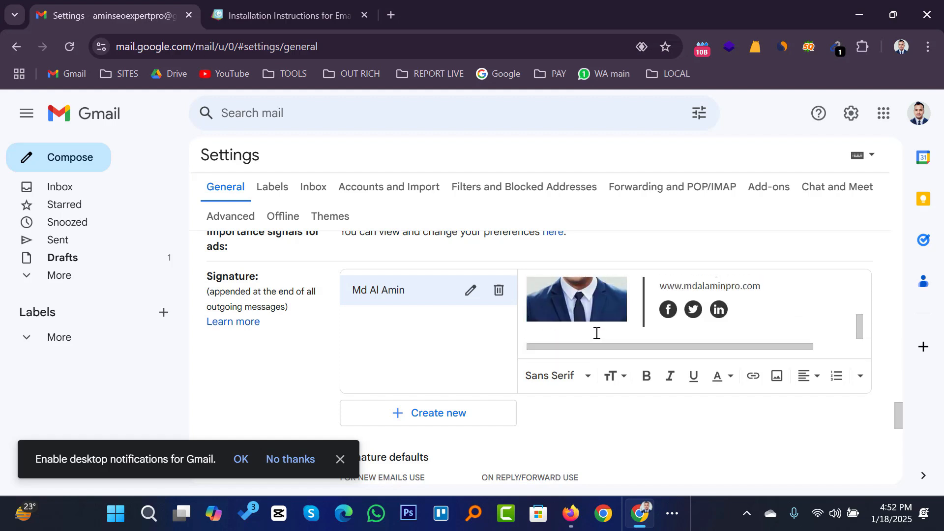
Step: Set the new signature as the default for new emails and save the settings changes
scroll(695, 330, "up", 3)
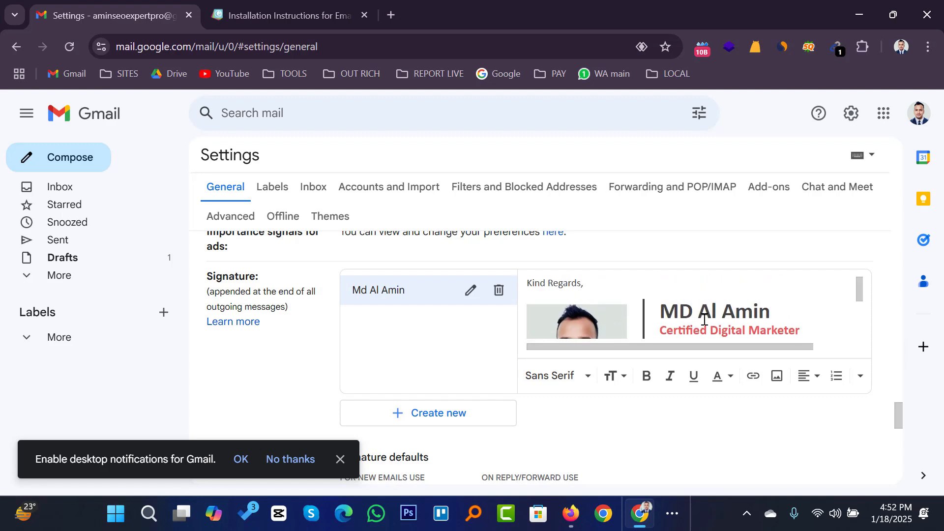
scroll(713, 295, "down", 3)
scroll(688, 313, "down", 9)
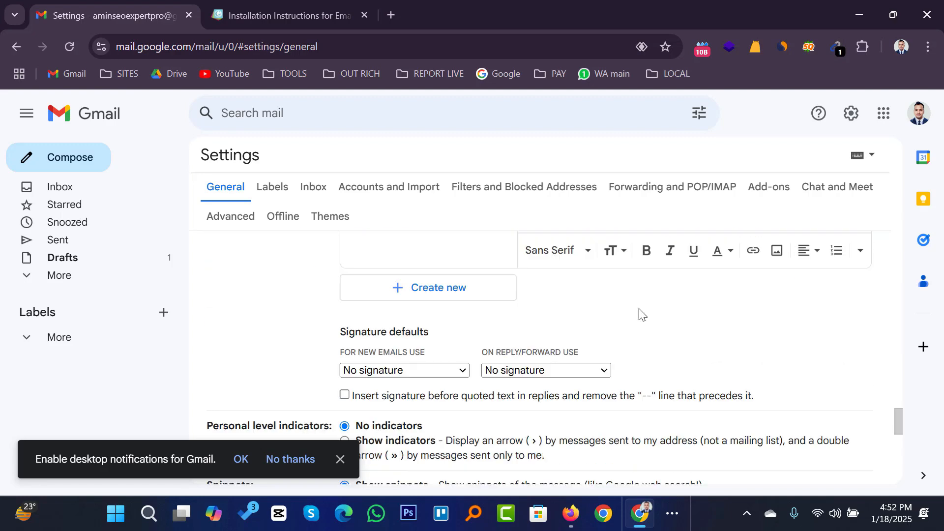
scroll(561, 317, "down", 3)
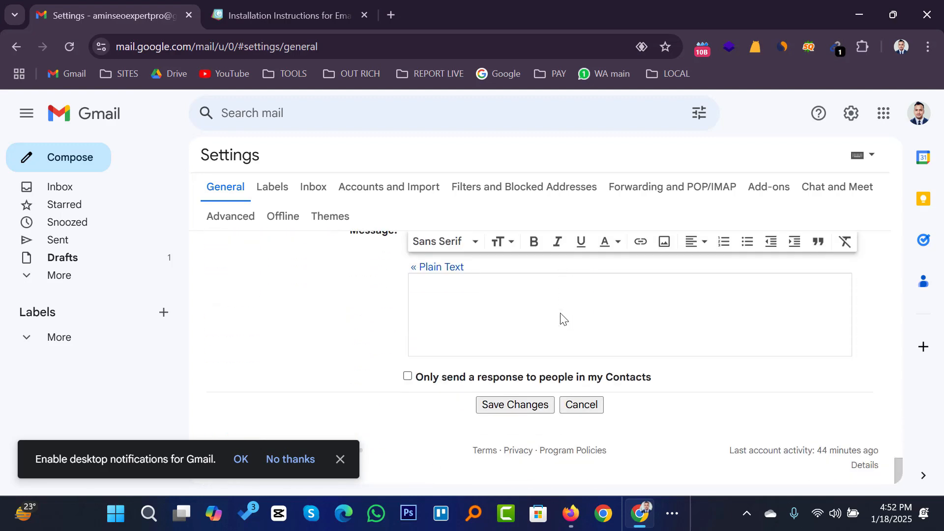
scroll(563, 317, "up", 8)
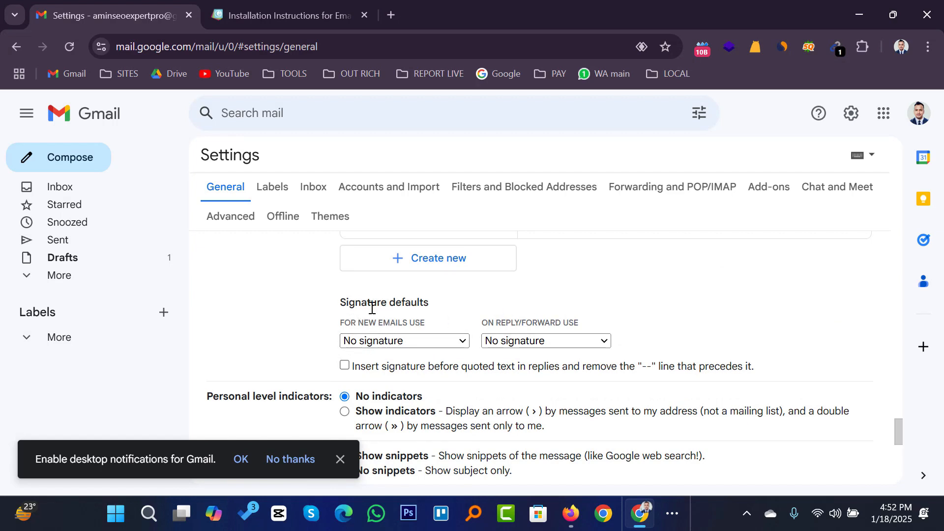
left_click(425, 342)
left_click(385, 377)
scroll(721, 295, "down", 6)
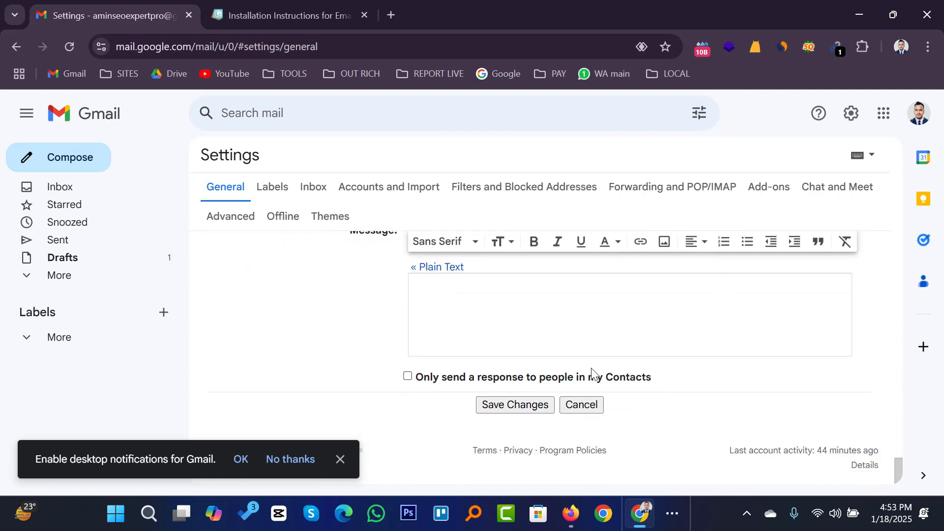
left_click(514, 403)
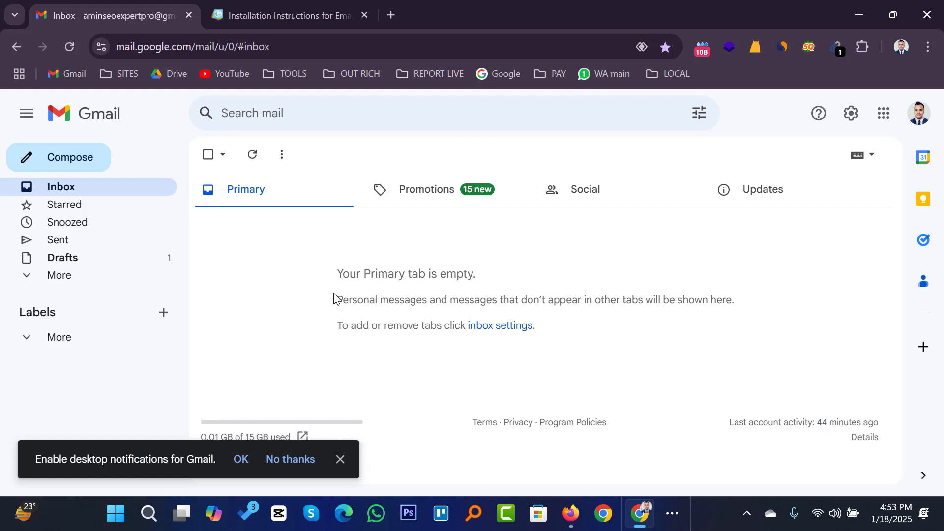
Step: Start a new email message to check how the signature looks in its body
left_click(70, 166)
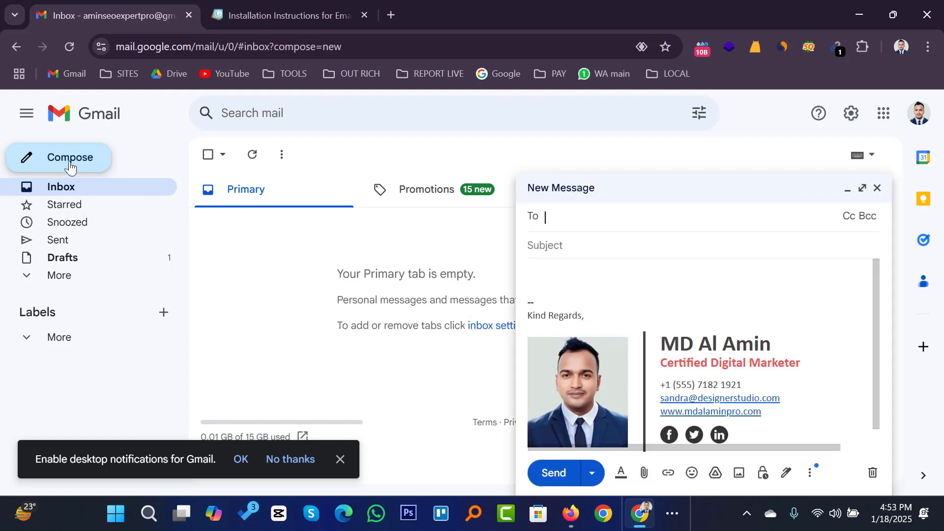
left_click(710, 290)
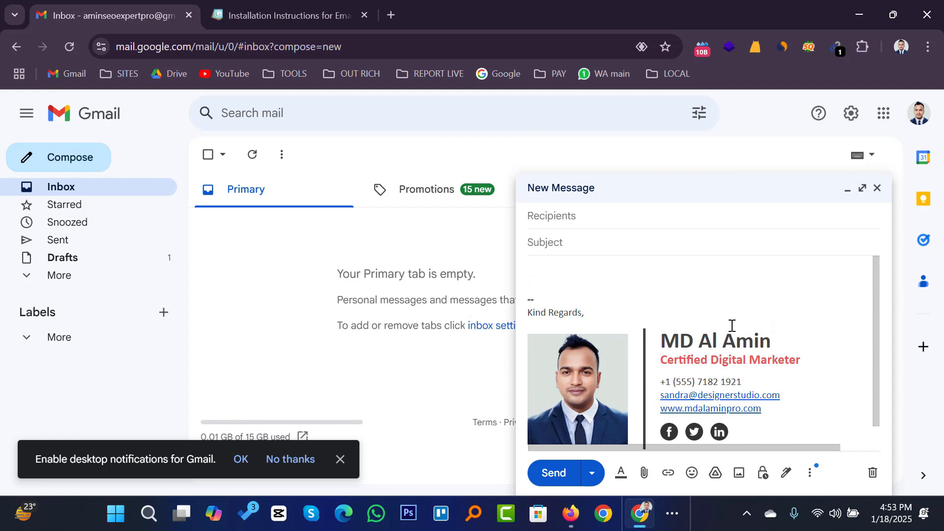